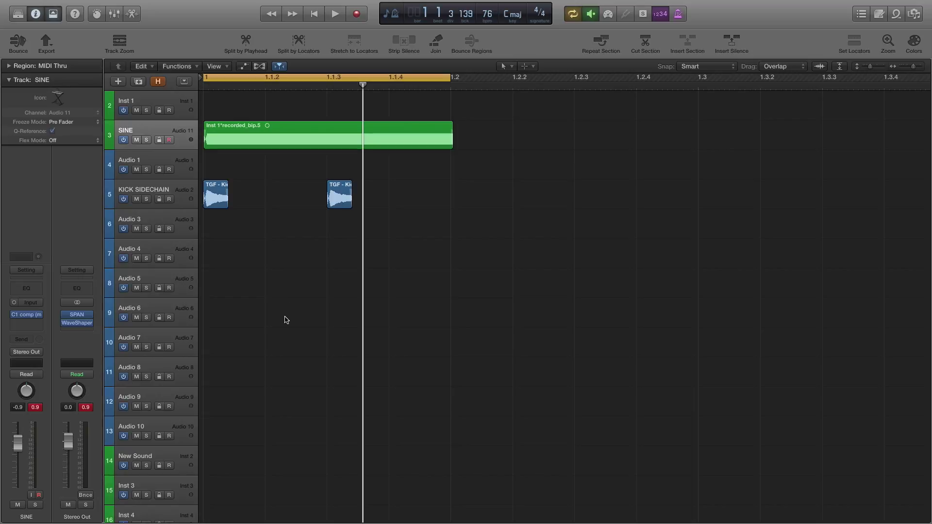
Zoom and scroll the Tracks area to show bar 1 with the SINE region and both kick hits.
key("super+Right")
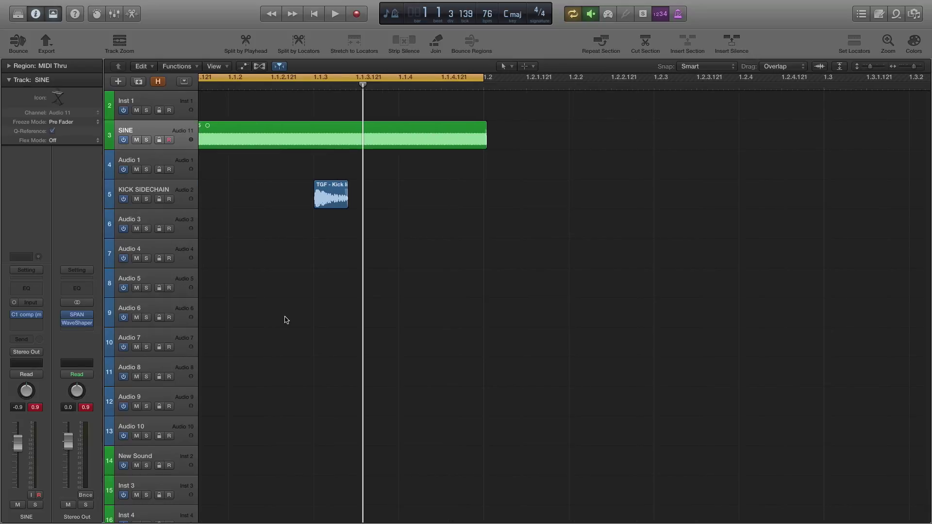
scroll(286, 320, "left", 2)
key("super+Left")
key("super+Left")
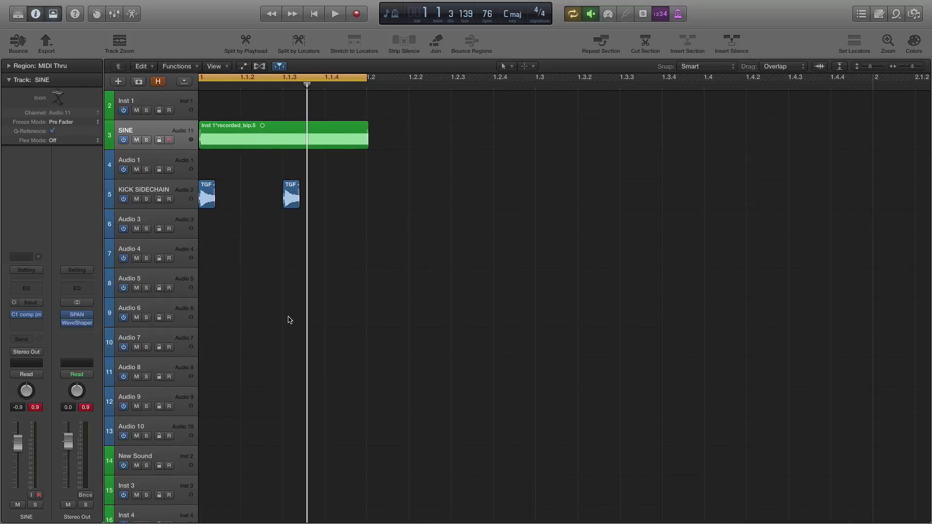
scroll(289, 319, "left", 1)
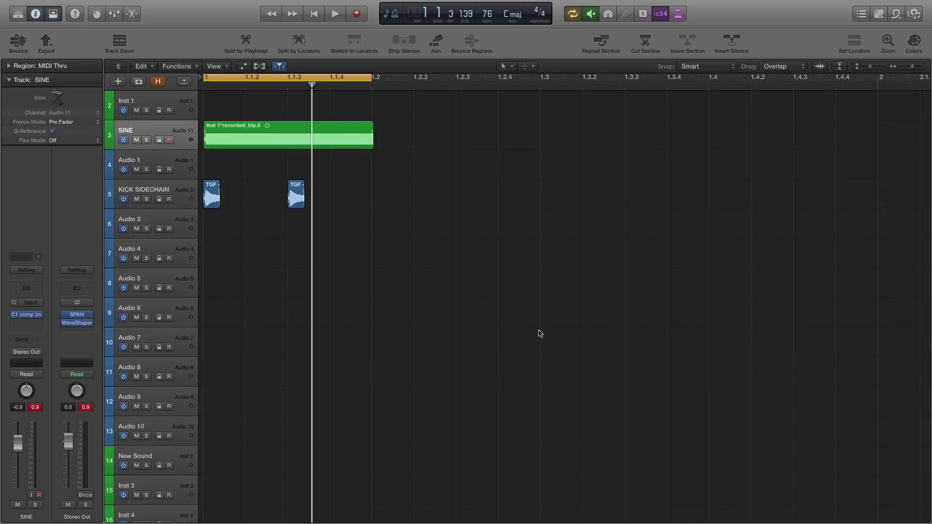
mouse_move(77, 325)
Open the WaveShaperCM plug-in on Stereo Out, shift its window left, and mute KICK SIDECHAIN.
left_click(79, 326)
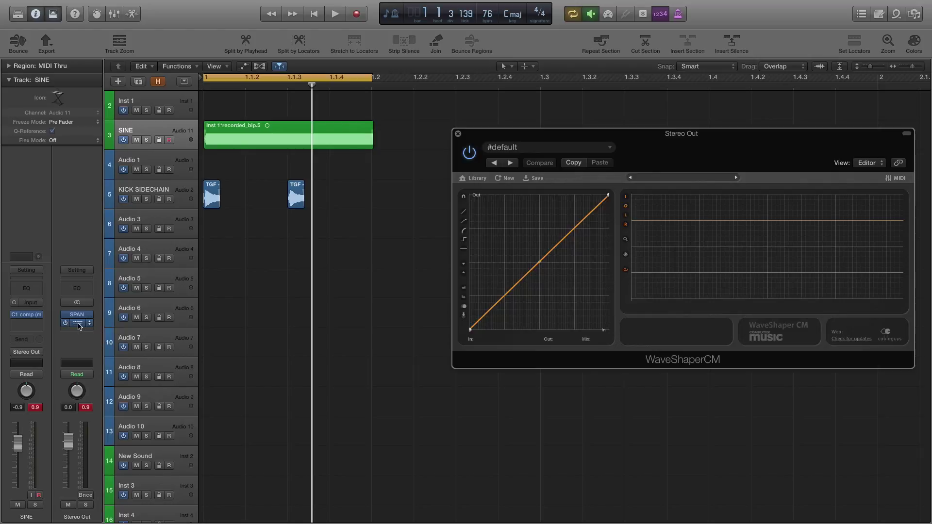
left_click_drag(688, 139, 638, 132)
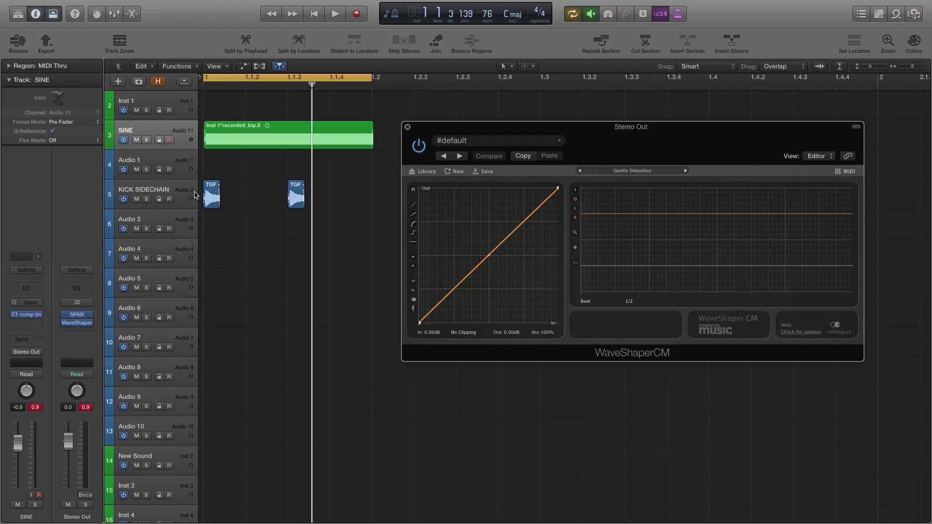
left_click(136, 199)
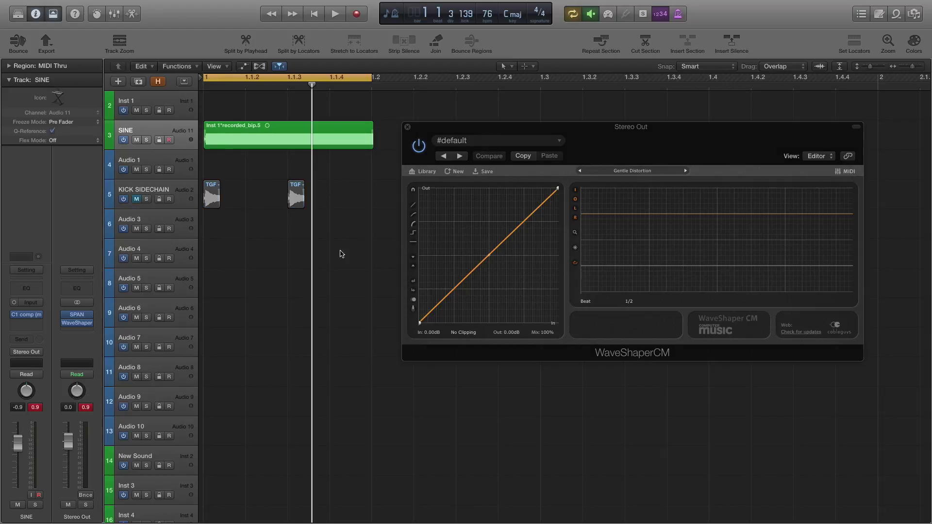
Play the sine alone with the kick muted, stop, then unmute KICK SIDECHAIN.
key("space")
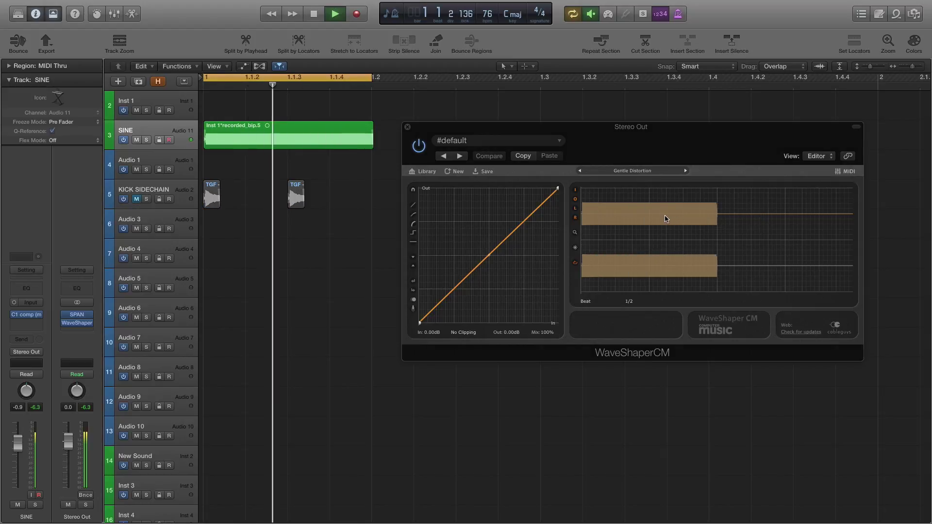
key("space")
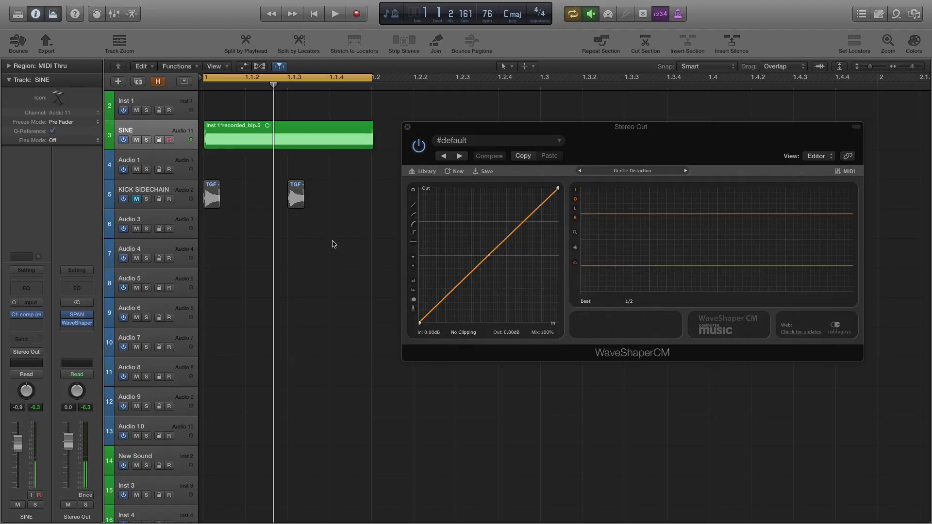
left_click(141, 199)
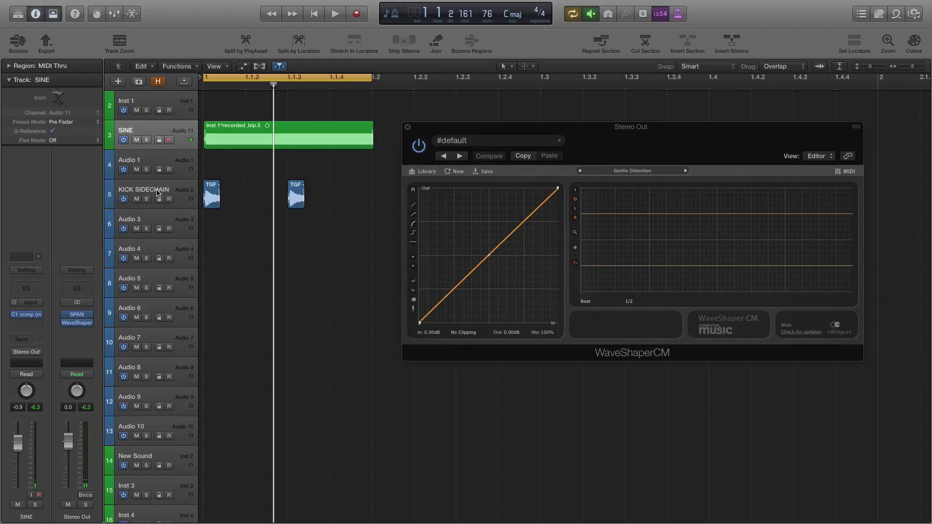
Solo the KICK SIDECHAIN track to preview it, unsolo it, and select both kick regions.
left_click(159, 193)
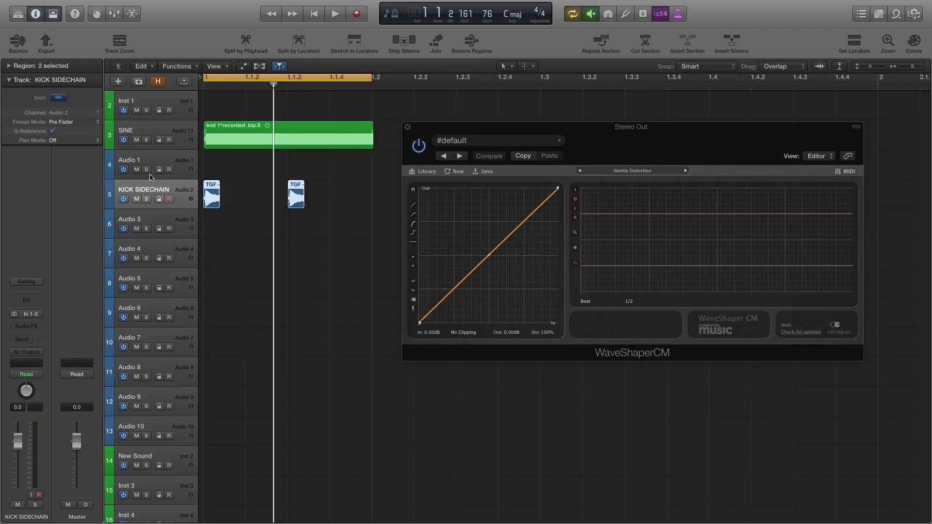
left_click(147, 200)
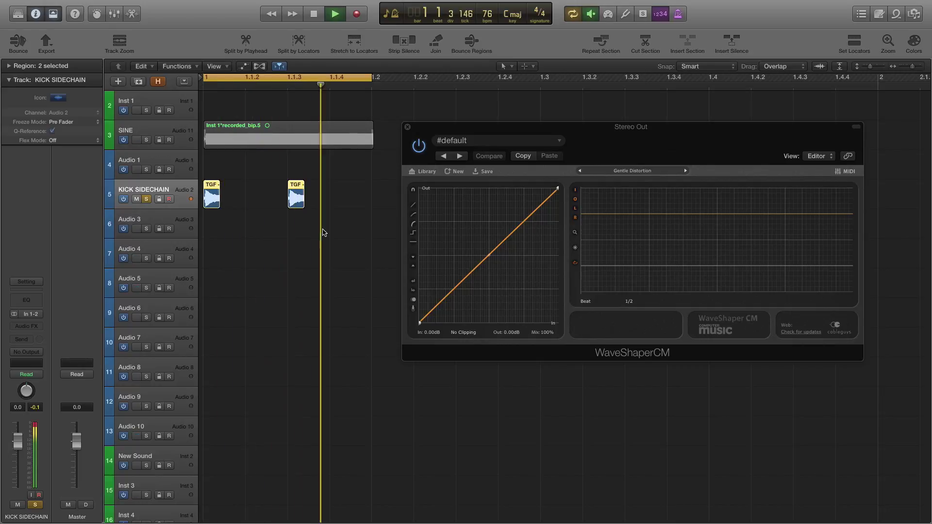
left_click(148, 201)
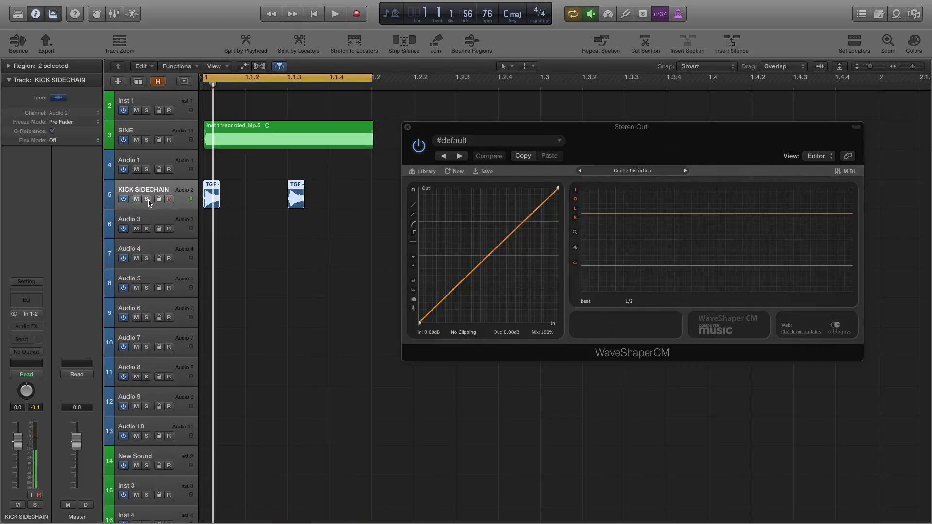
left_click(274, 236)
left_click(196, 204)
Open the C1 comp compressor on the SINE track and position its window over the WaveShaper.
left_click(187, 138)
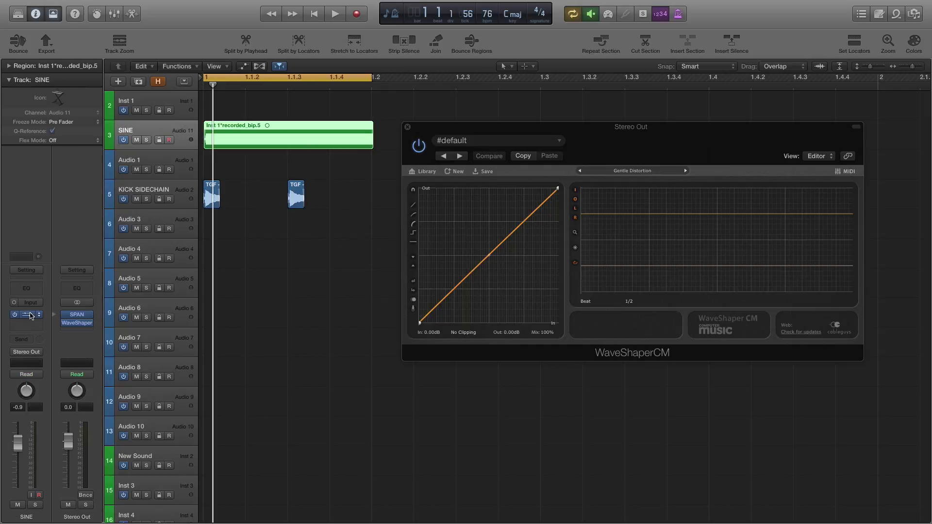
left_click(31, 316)
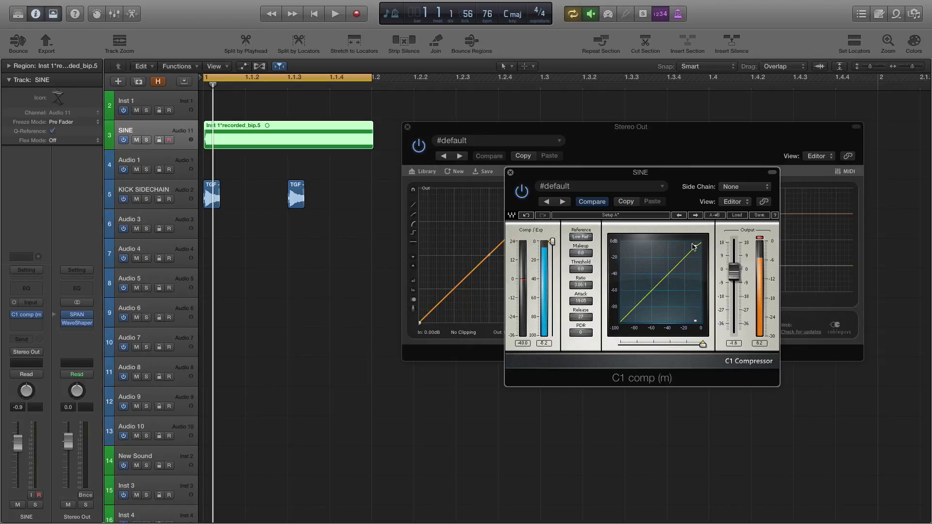
left_click_drag(639, 177, 520, 247)
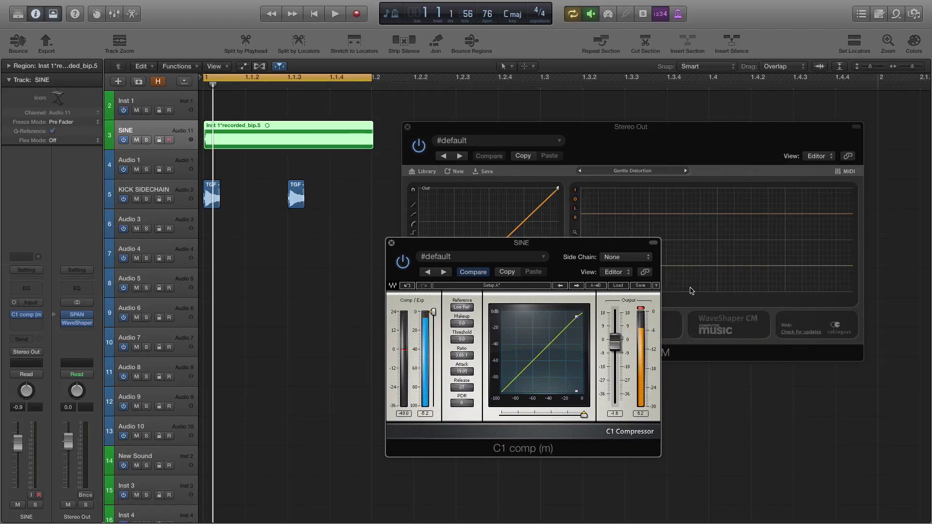
Set the C1 comp Side Chain source to Audio 2 – KICK SIDECHAIN.
left_click(626, 257)
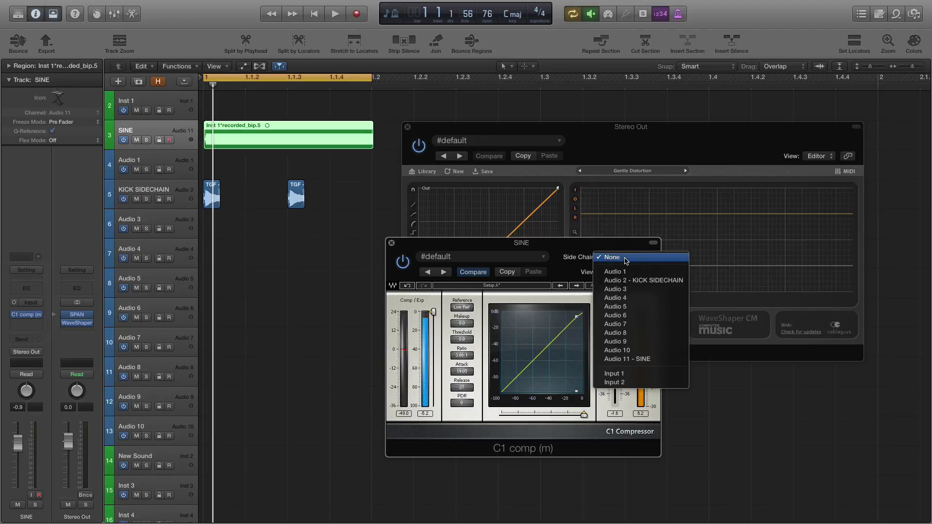
left_click(714, 399)
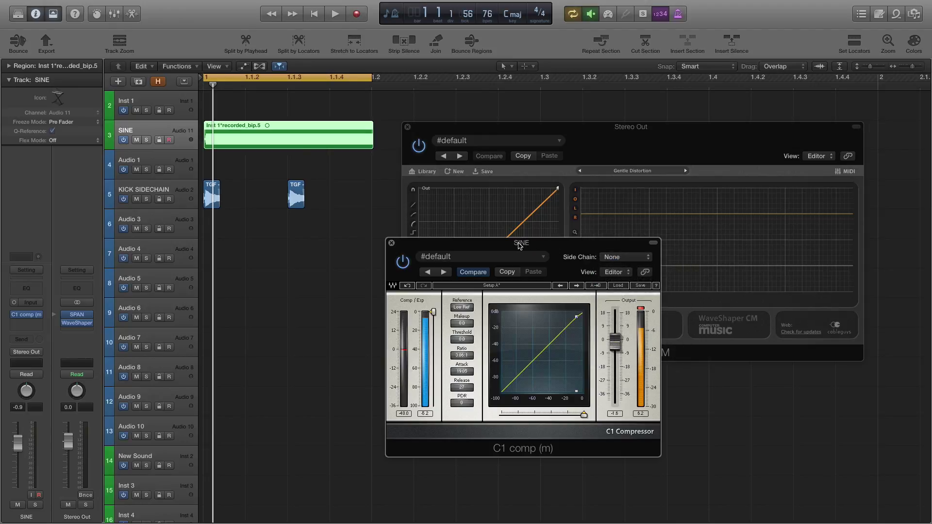
left_click(639, 260)
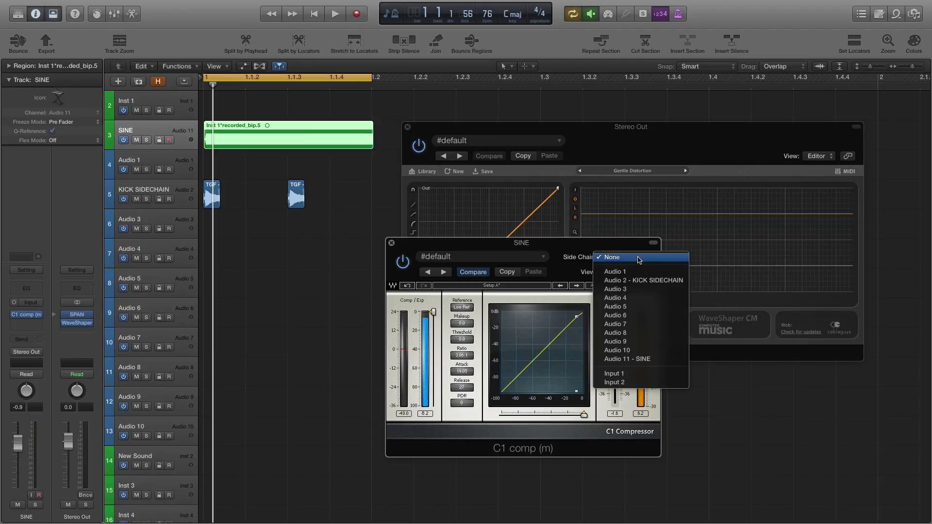
left_click(281, 303)
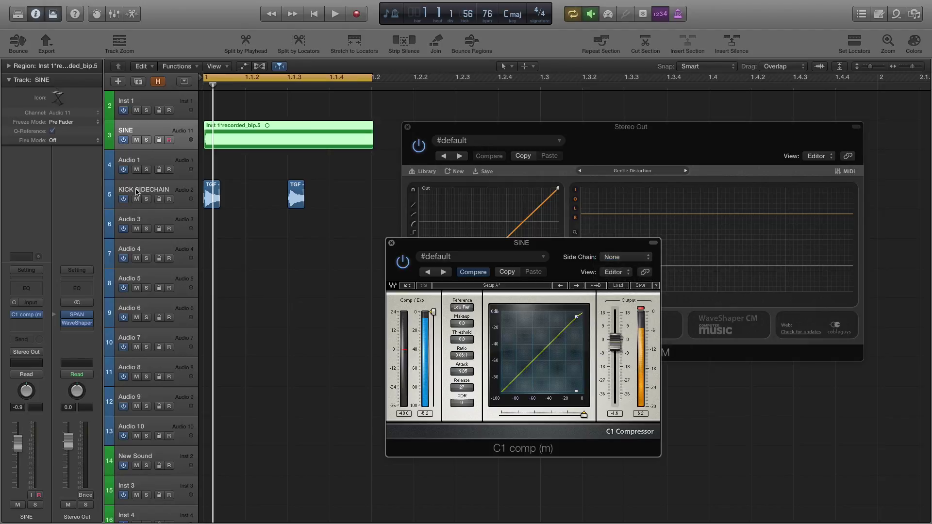
left_click(635, 259)
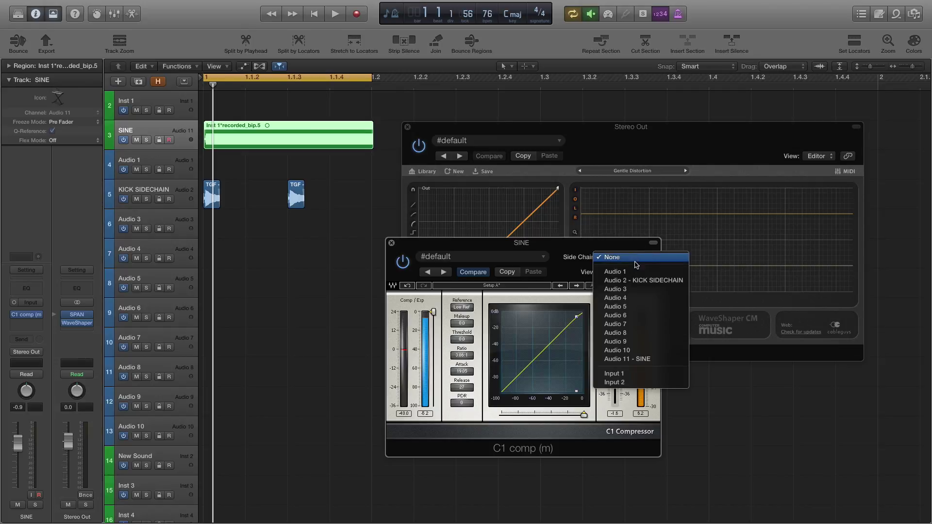
left_click(649, 283)
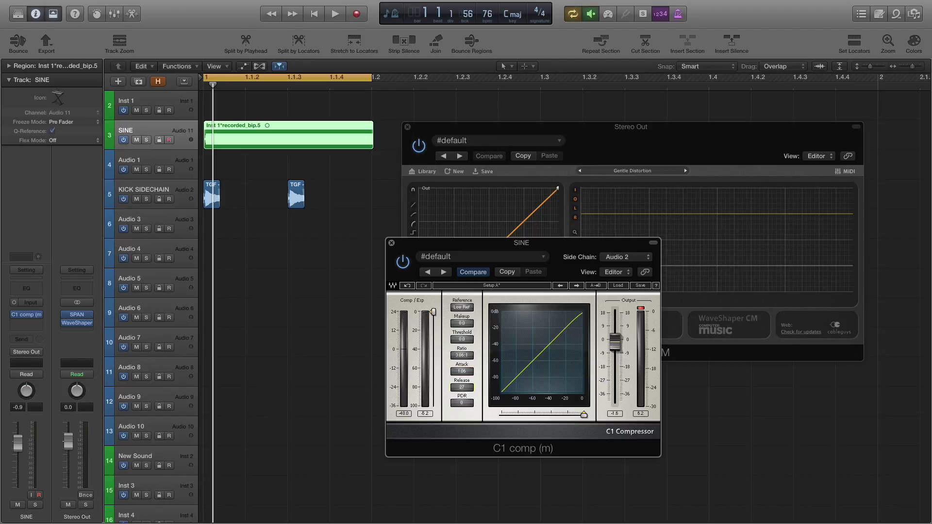
Set the C1 ratio to 6.05:1 and raise its Output gain from -4.6 to -0.8 dB.
left_click(461, 355)
left_click_drag(461, 355, 491, 361)
left_click(339, 311)
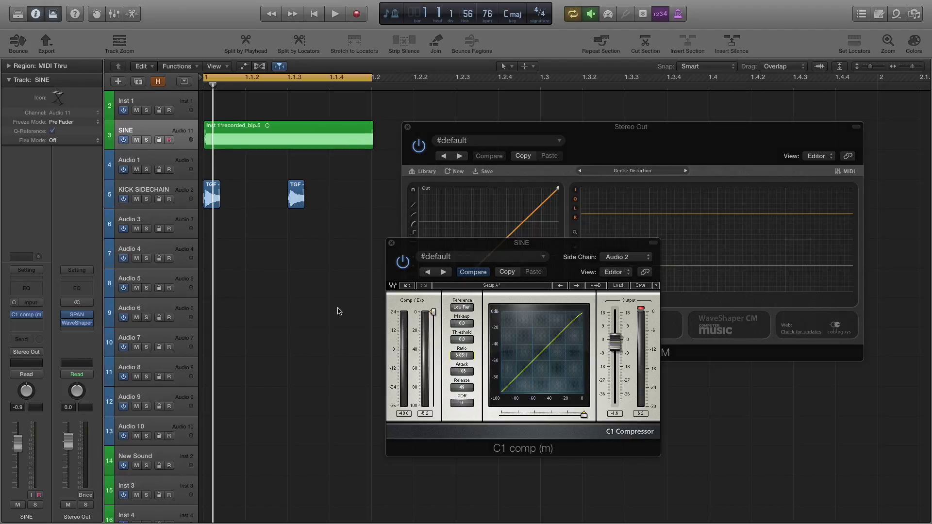
left_click_drag(427, 243, 367, 242)
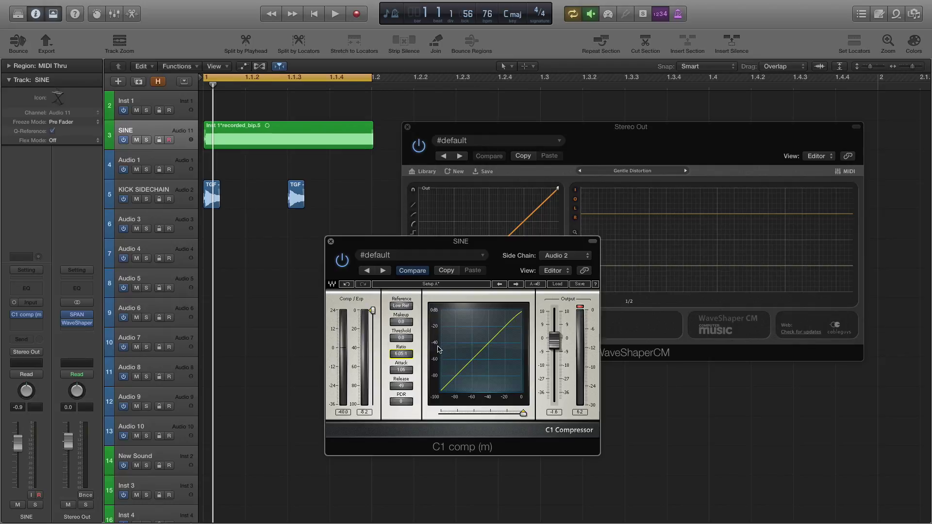
left_click_drag(555, 333, 555, 331)
Lower the C1 threshold to -27.3 during playback and watch the sine dip on the oscilloscope.
left_click_drag(465, 248, 335, 293)
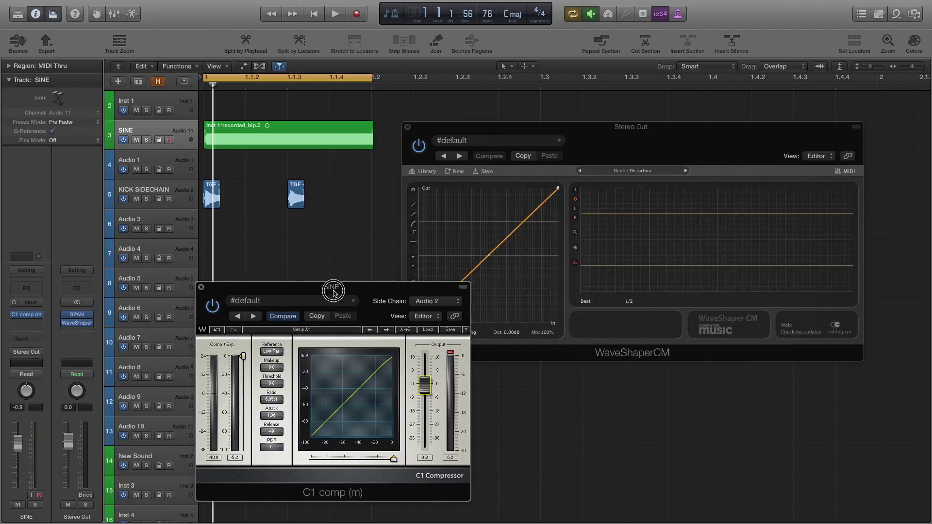
key("space")
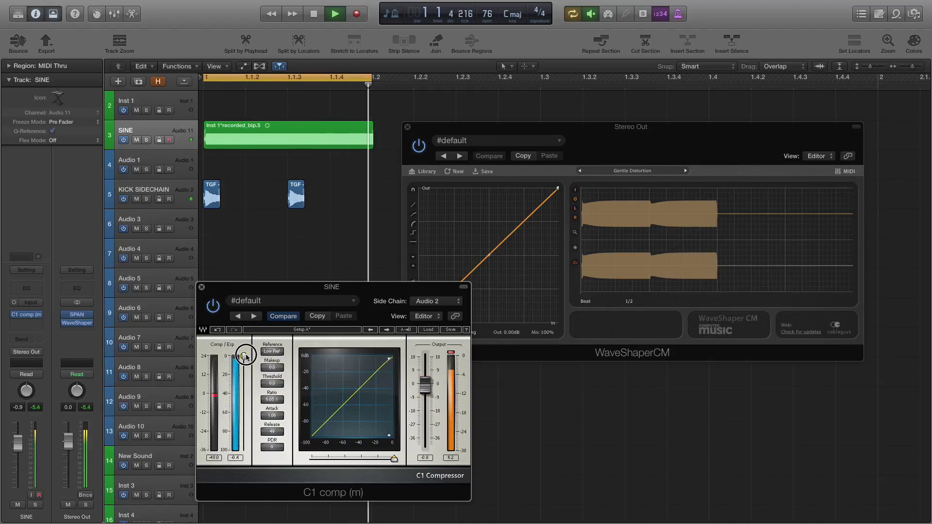
left_click_drag(272, 383, 272, 505)
left_click_drag(243, 380, 242, 381)
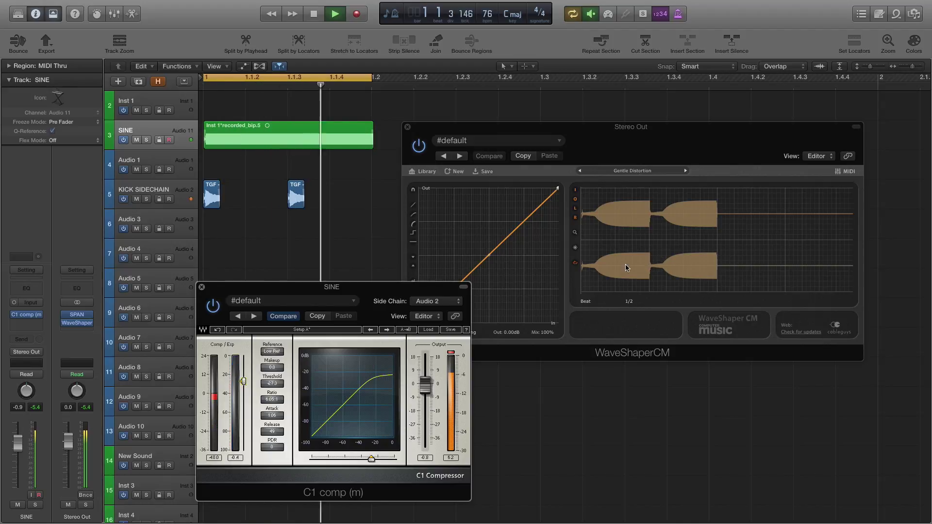
left_click(573, 237)
key("space")
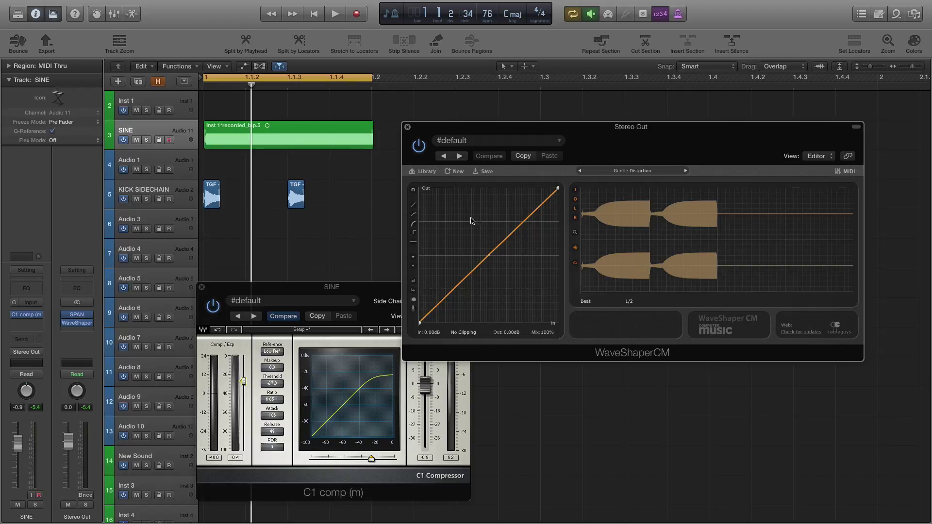
left_click_drag(637, 135, 262, 240)
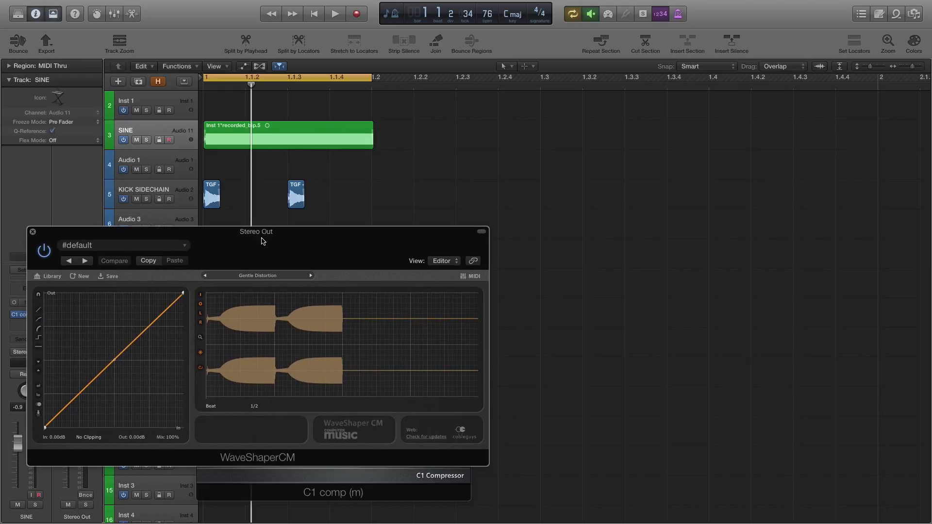
left_click(416, 186)
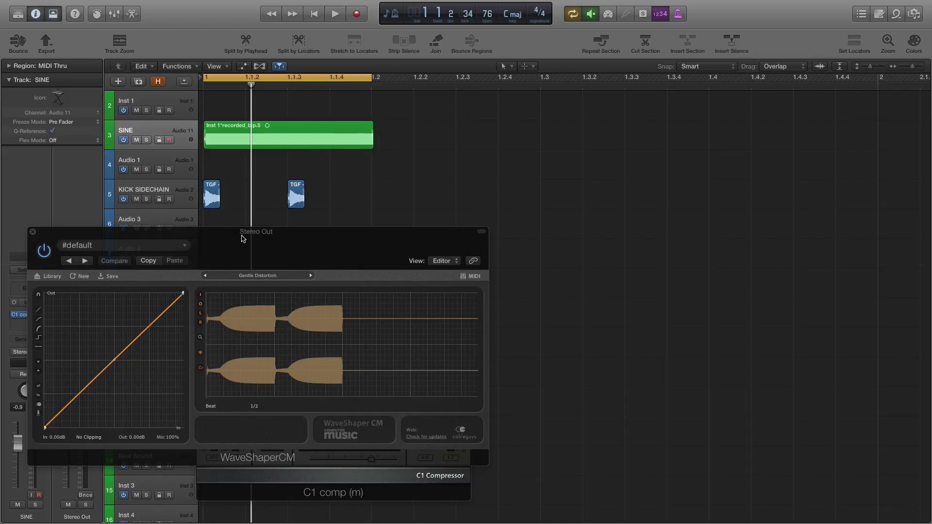
left_click_drag(242, 238, 612, 132)
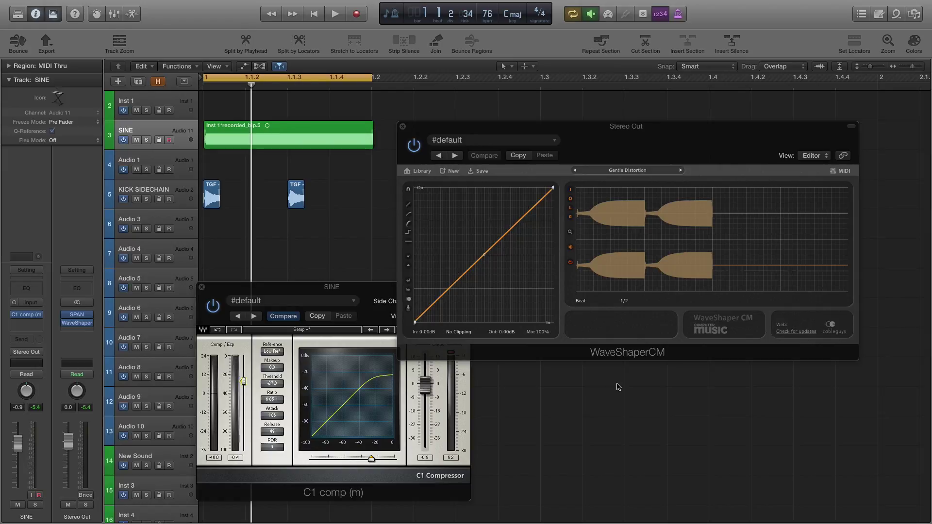
left_click_drag(602, 126, 639, 110)
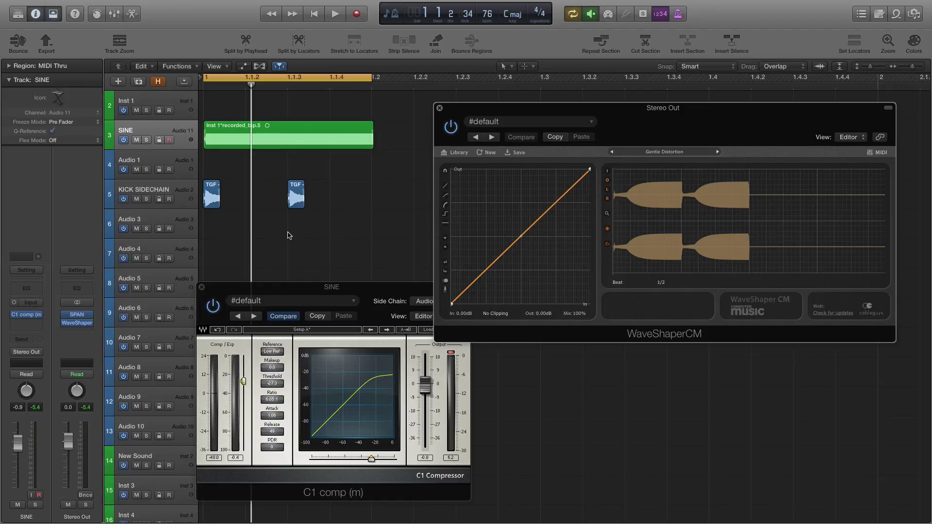
Shorten the C1 attack from 0.63 to 0.09, then play back to check the oscilloscope dips.
left_click(281, 417)
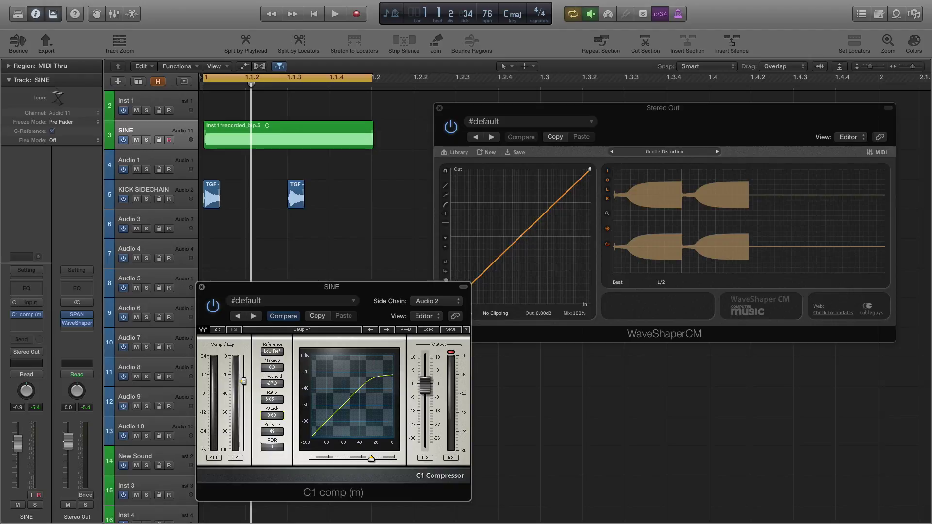
left_click_drag(272, 416, 454, 396)
left_click(616, 231)
key("space")
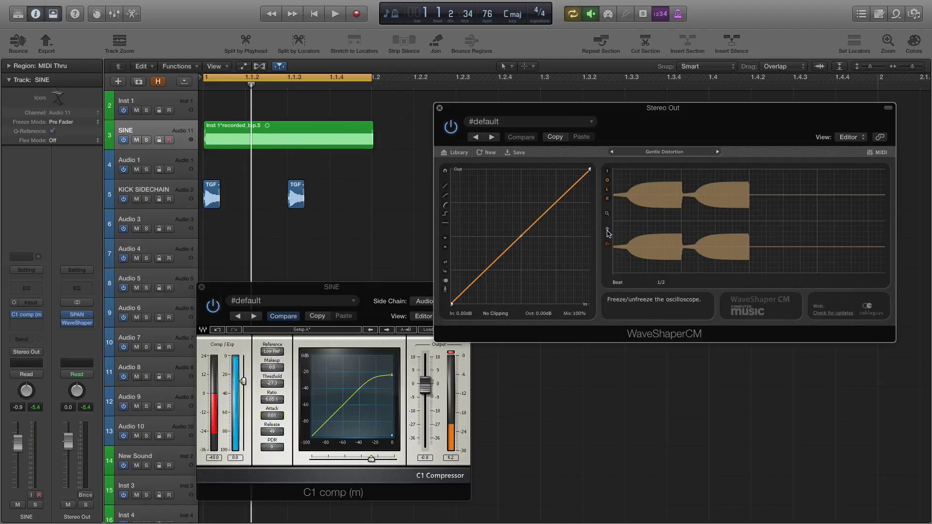
key("space")
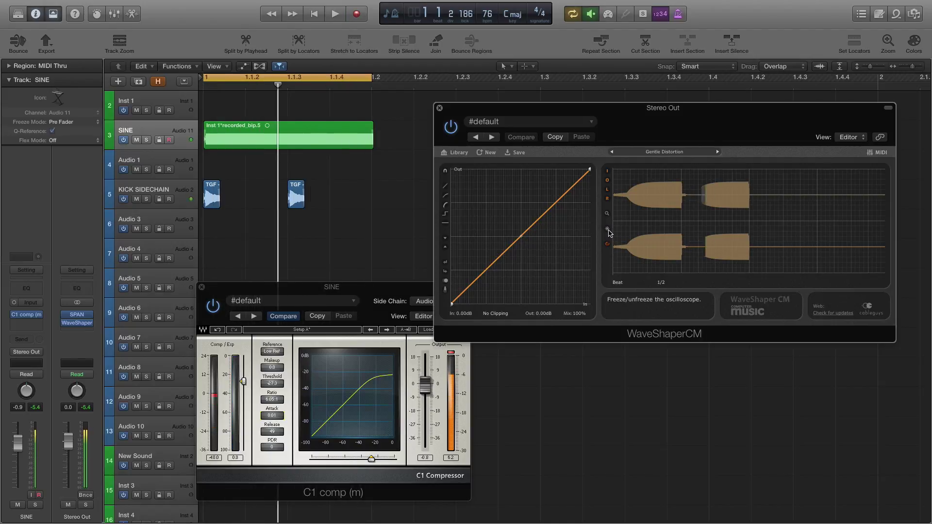